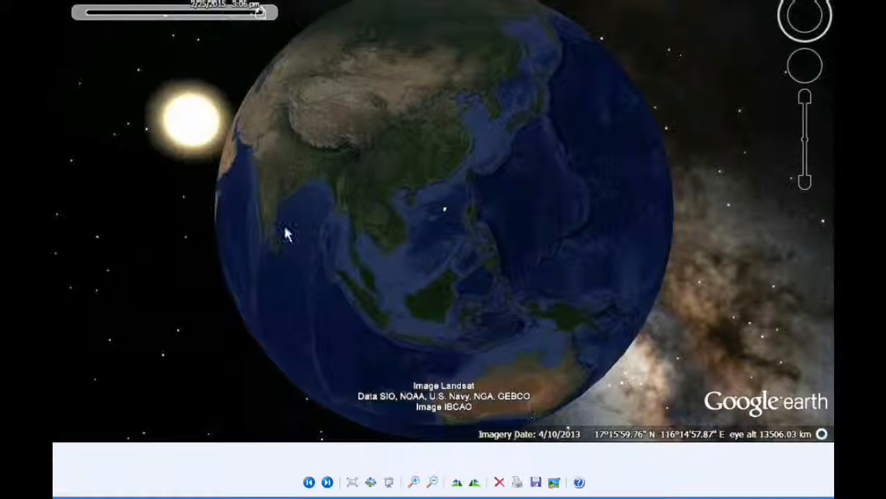
- Advance to the second Google Earth globe screenshot and dismiss the overlay with Escape
{"action": "left_click", "coordinate": [309, 482]}
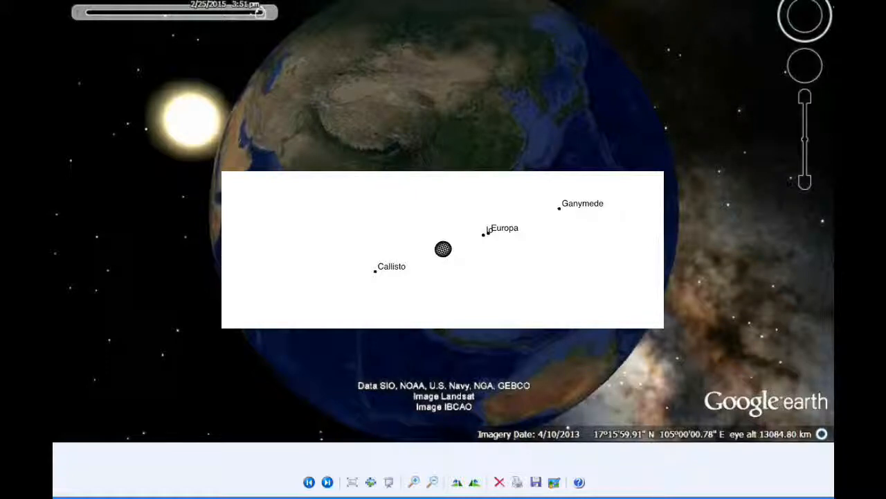
{"action": "key", "text": "Escape"}
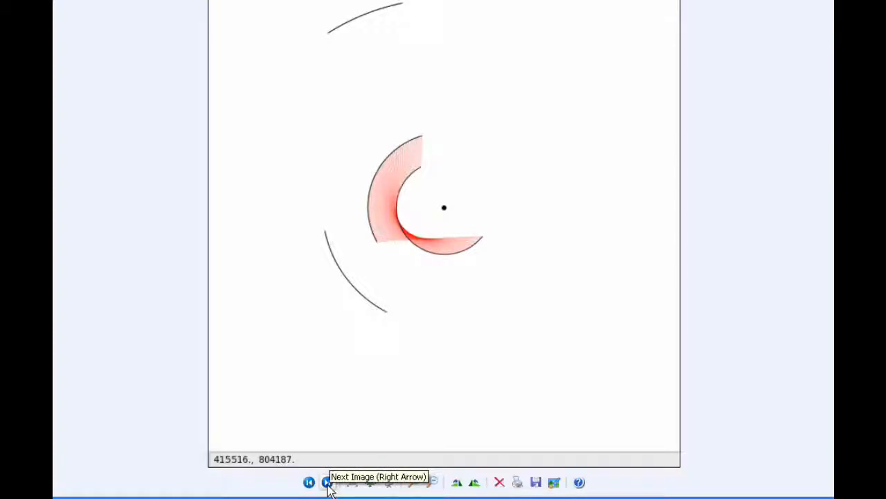
- Step through six ribbon drawings, past the red bowtie, to the multicoloured combined figure
{"action": "left_click", "coordinate": [330, 483]}
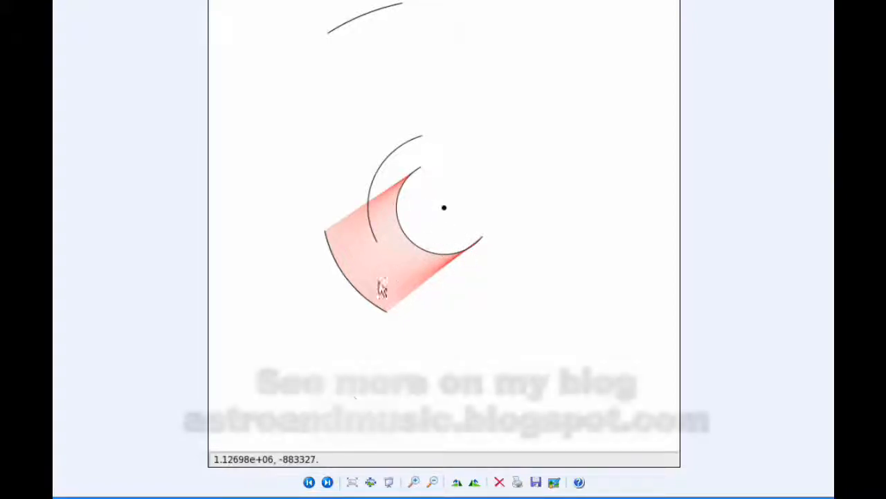
{"action": "left_click", "coordinate": [327, 483]}
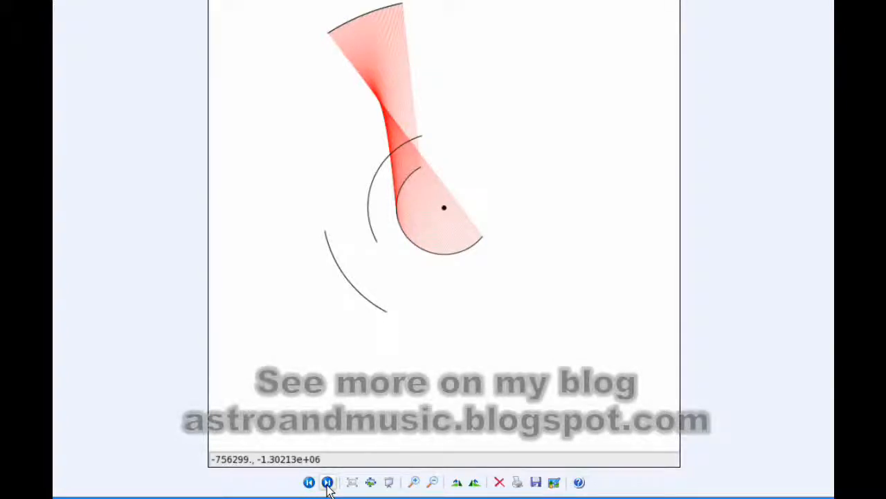
{"action": "left_click", "coordinate": [328, 483]}
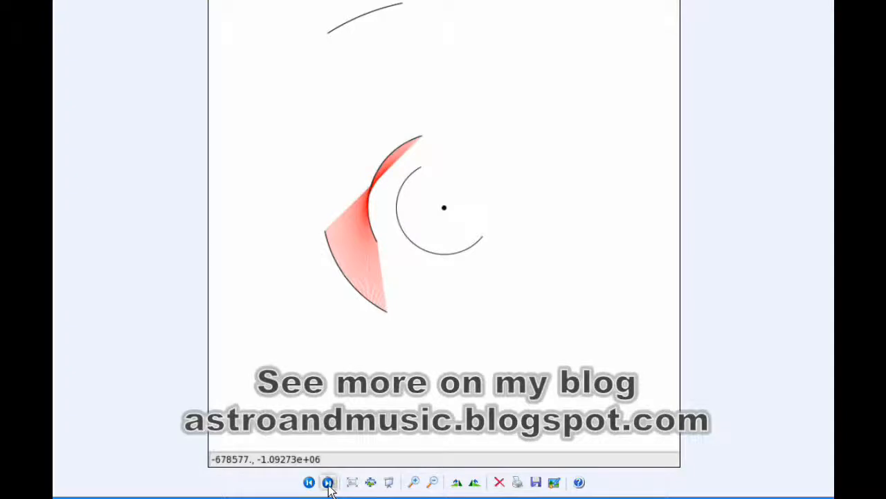
{"action": "left_click", "coordinate": [328, 483]}
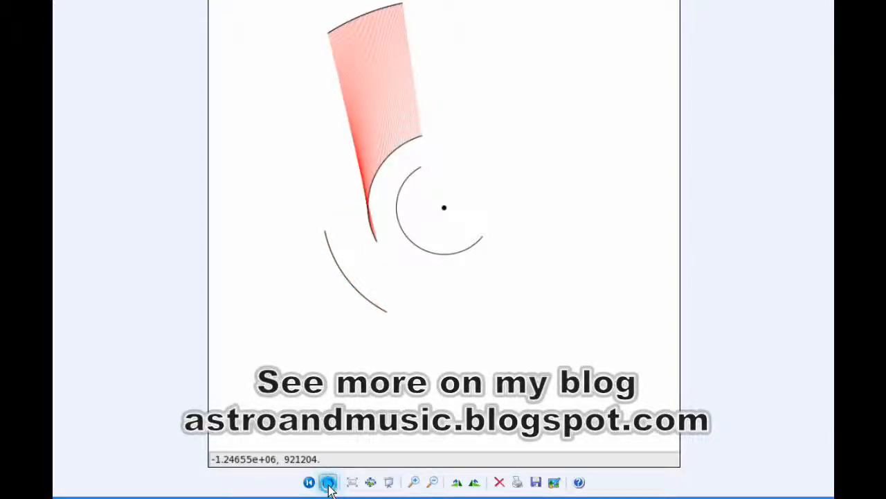
{"action": "left_click", "coordinate": [327, 483]}
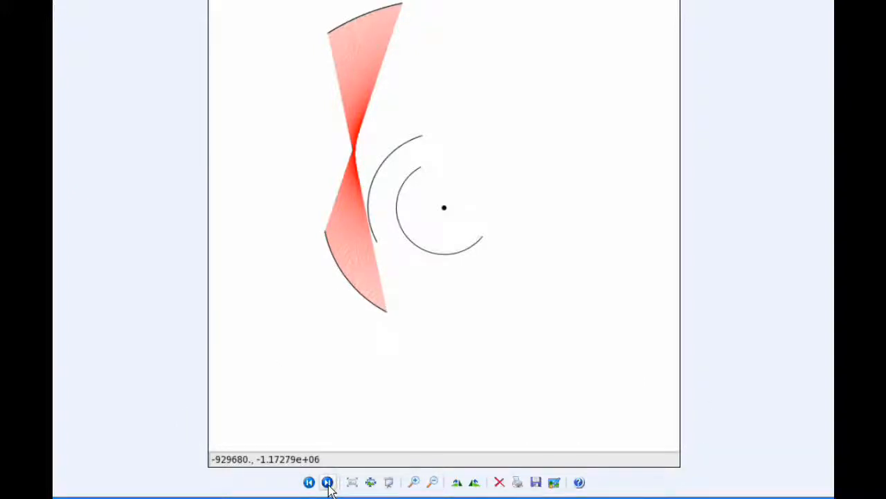
{"action": "left_click", "coordinate": [327, 483]}
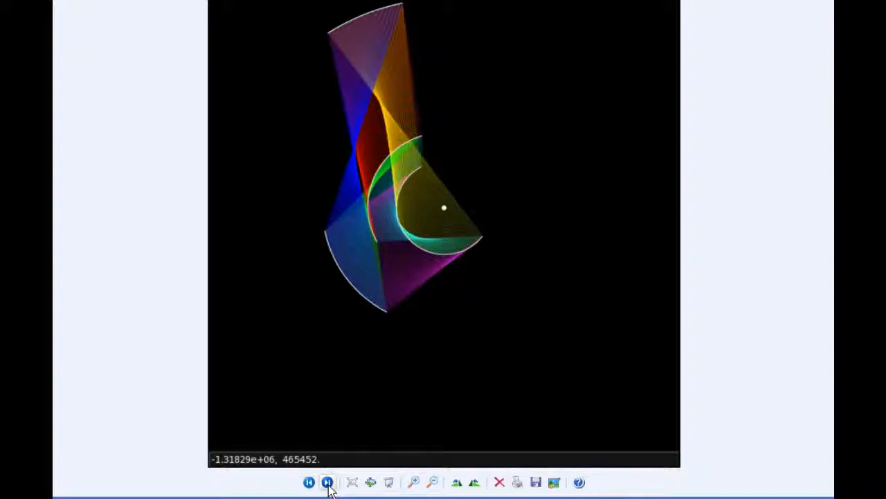
- Show the two tilted 3D orientations of the combined coloured ribbons
{"action": "left_click", "coordinate": [328, 482]}
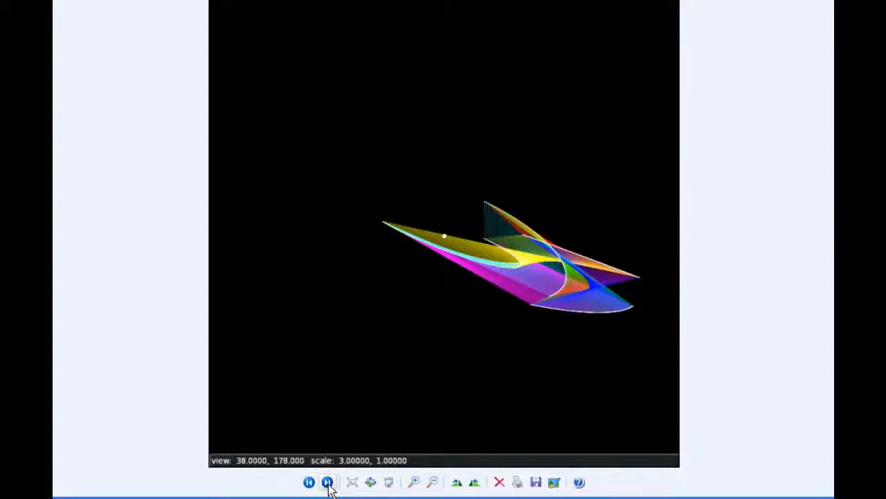
{"action": "left_click", "coordinate": [328, 482]}
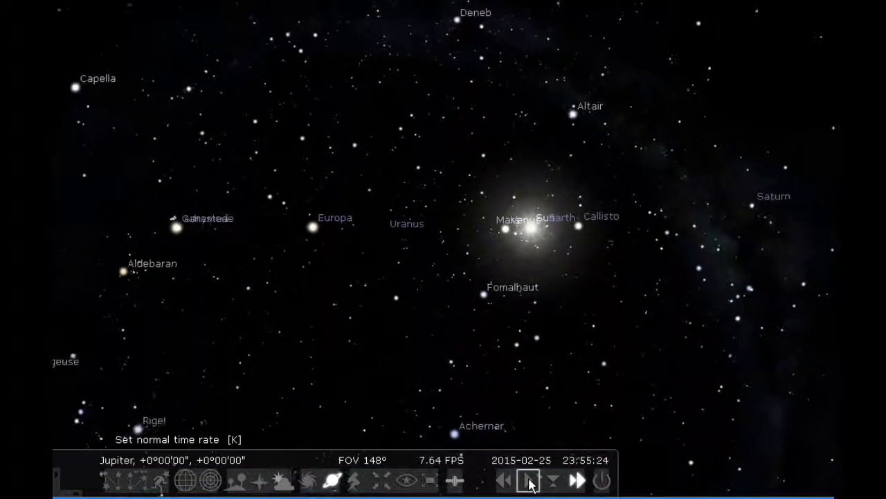
- Return the Stellarium simulation clock to normal time rate
{"action": "left_click", "coordinate": [529, 480]}
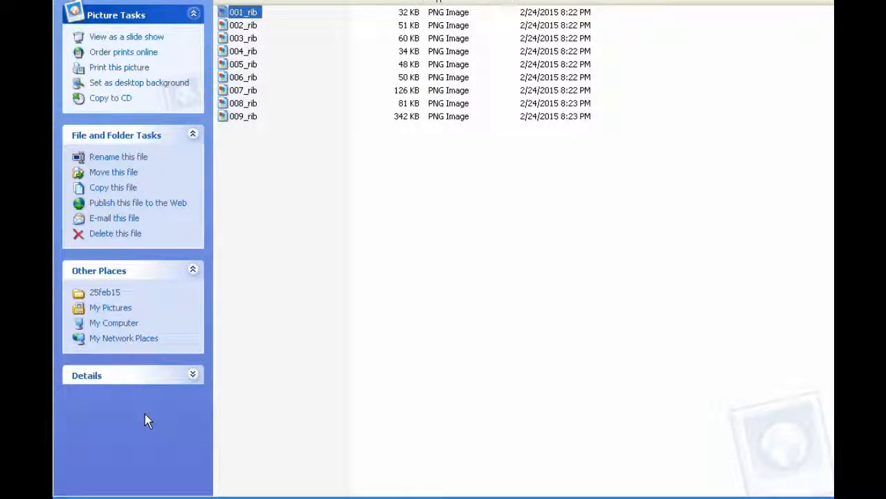
- Go up to the 25feb15 report folder and enter its images folder
{"action": "left_click", "coordinate": [105, 292]}
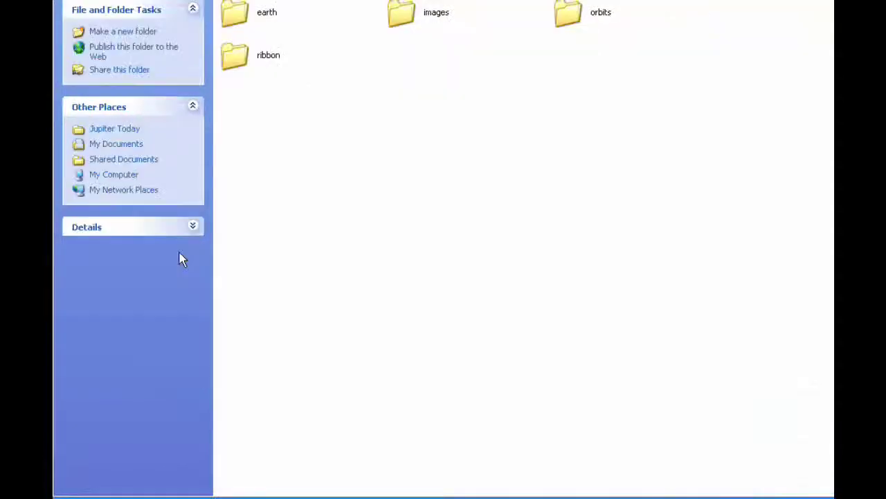
{"action": "double_click", "coordinate": [398, 13]}
- View the shared telescope photo of Ganymede's shadow transit on Jupiter
{"action": "double_click", "coordinate": [284, 18]}
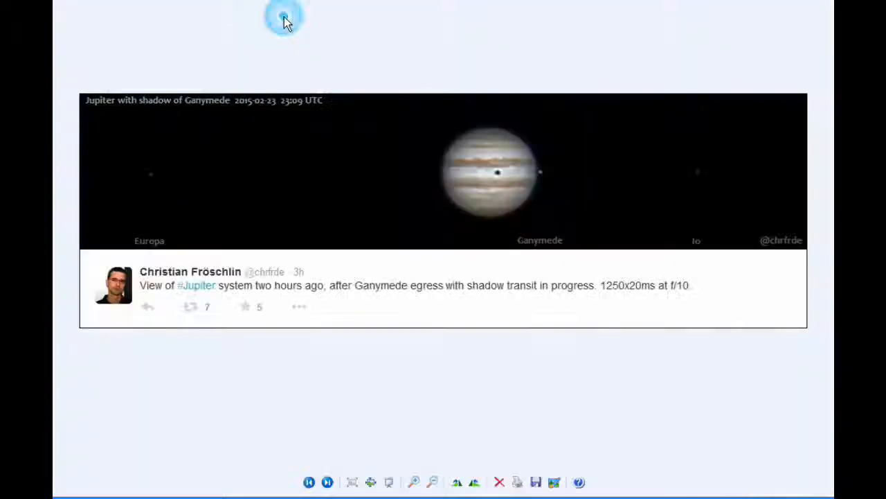